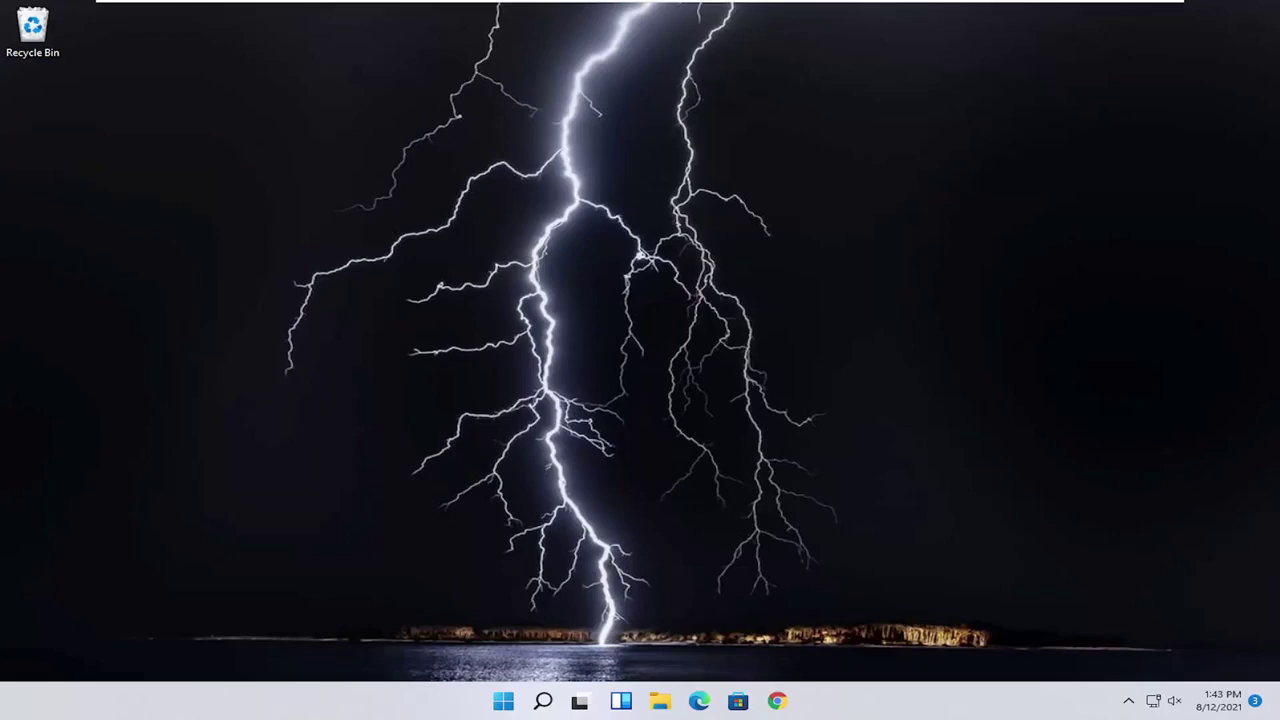
Step: Search Windows for 'display' to find Calibrate display color
left_click(541, 703)
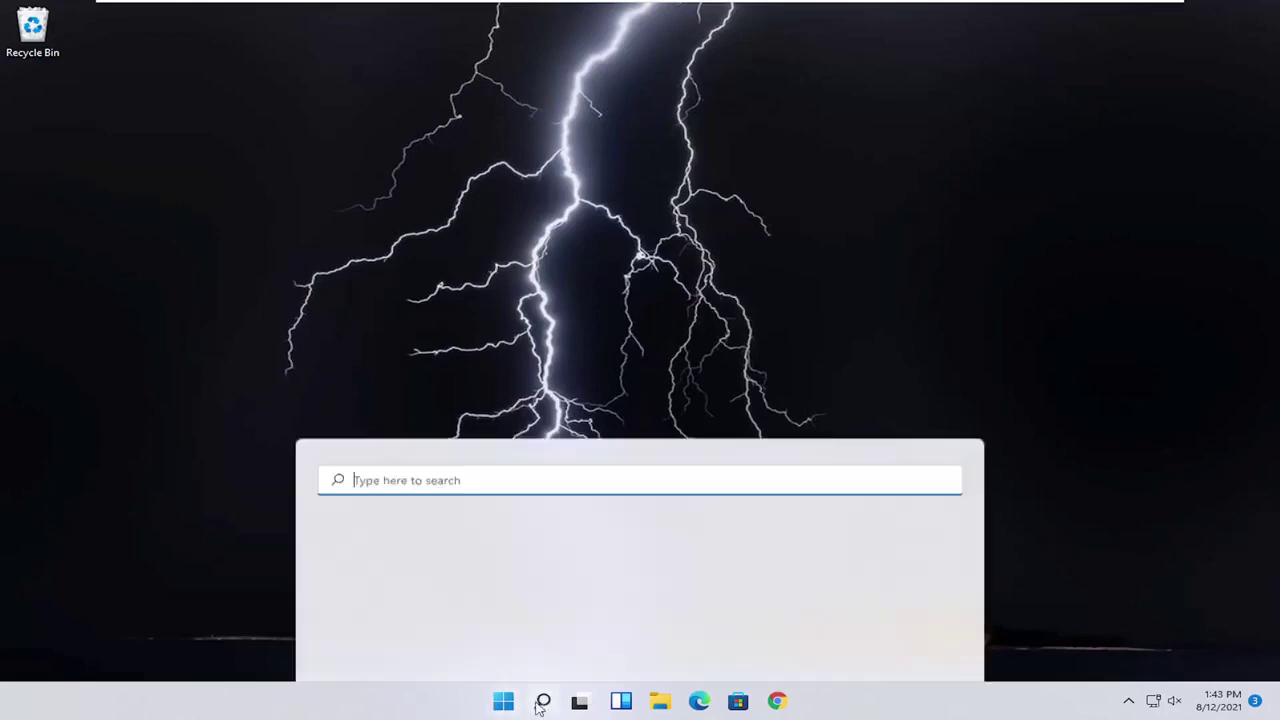
type("displa")
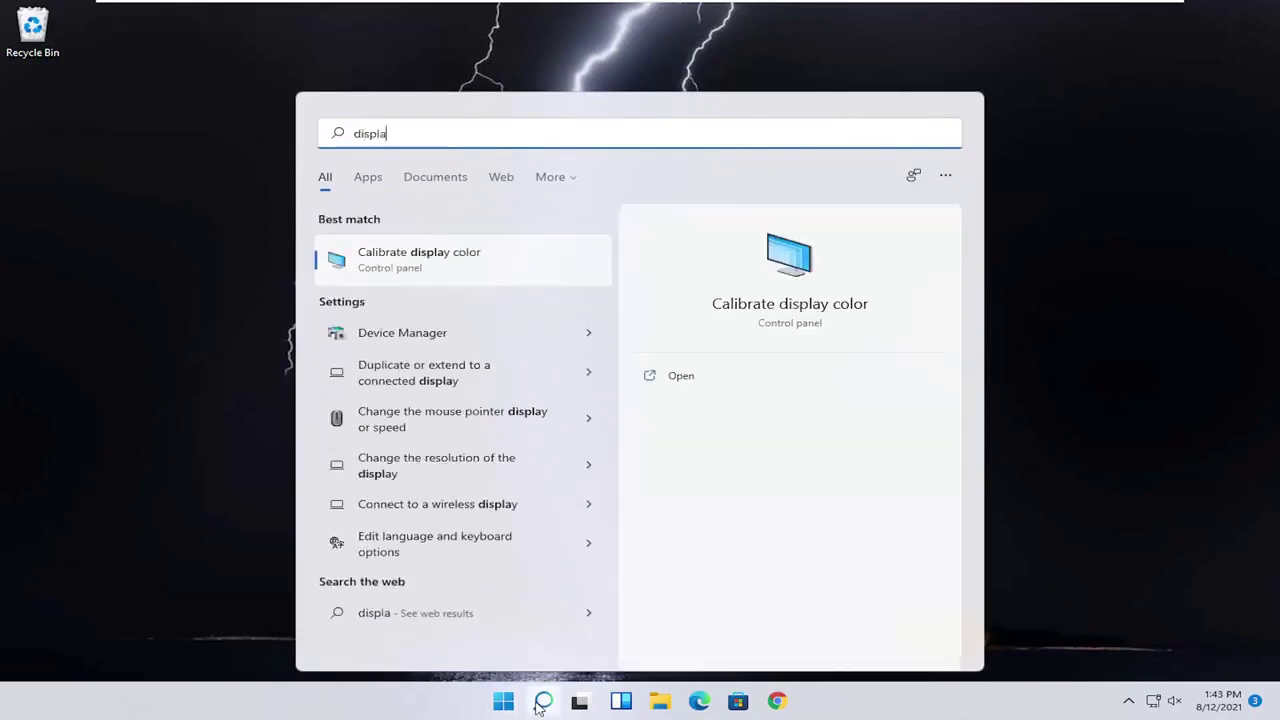
type("y")
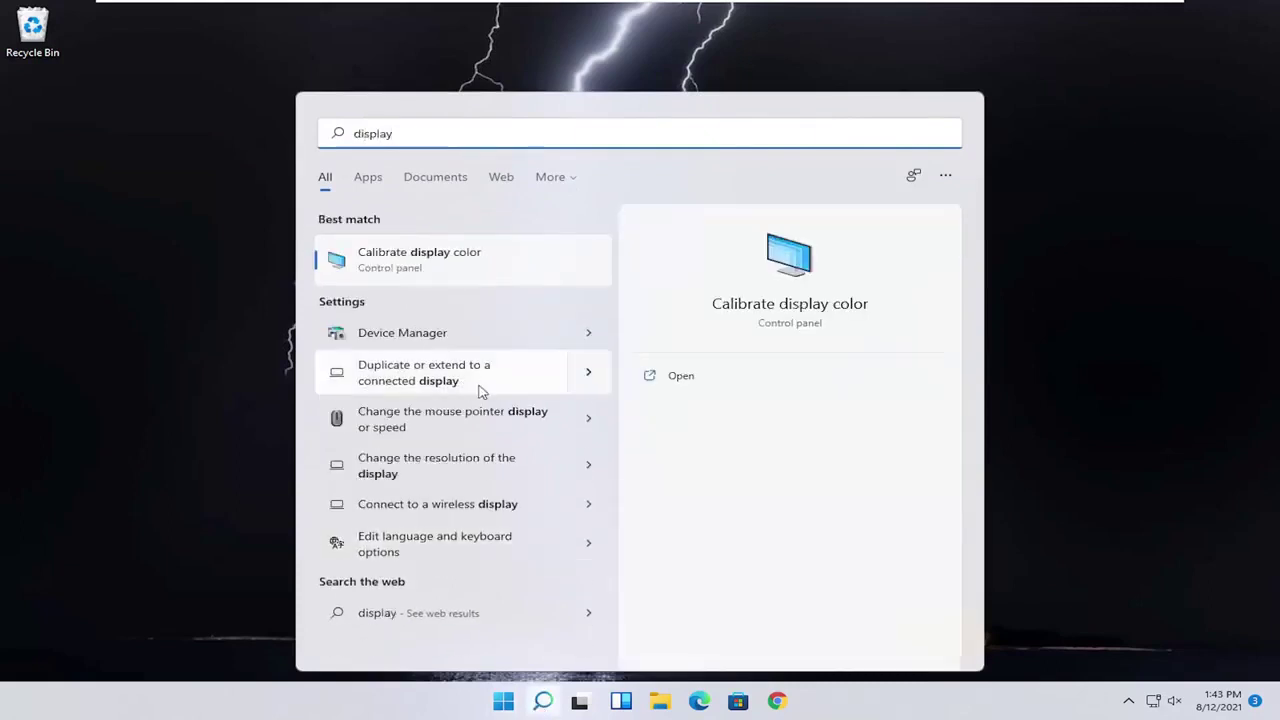
Step: Launch Calibrate display color and continue past the welcome page to basic color settings
left_click(449, 262)
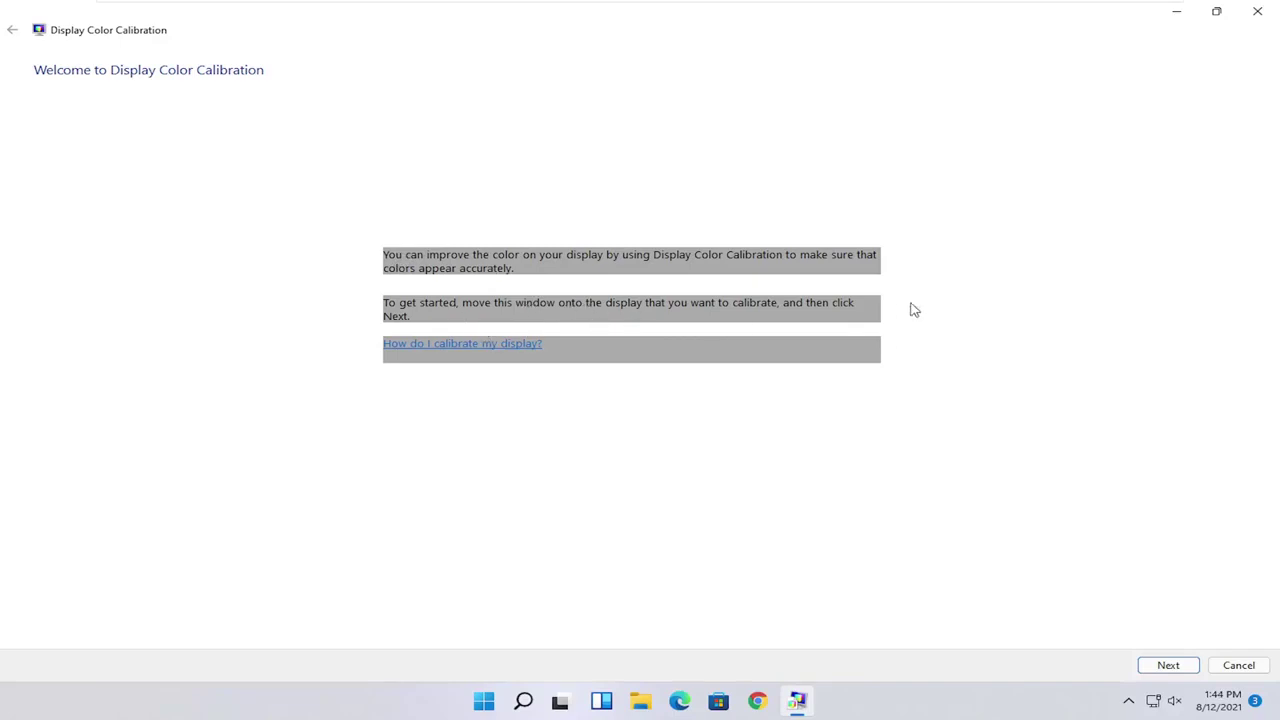
left_click(1180, 670)
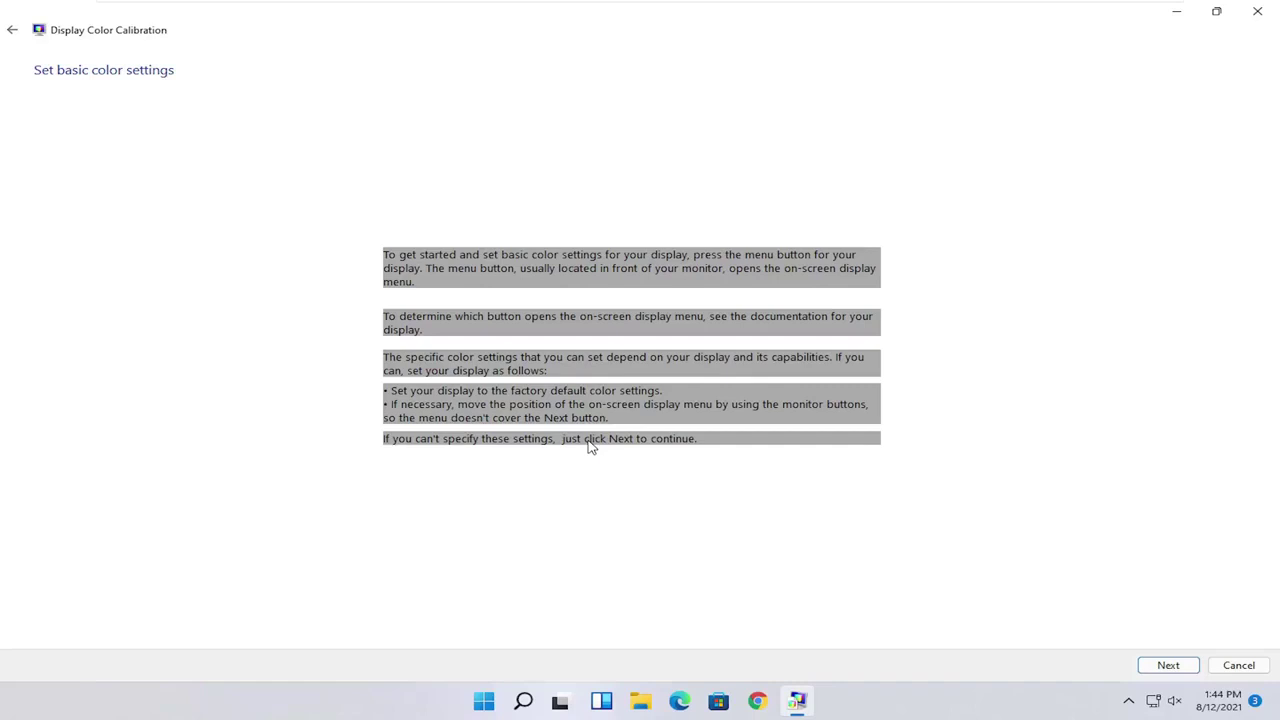
Step: Advance to Adjust gamma and drag the gamma slider until the circle dots fade
left_click(1166, 665)
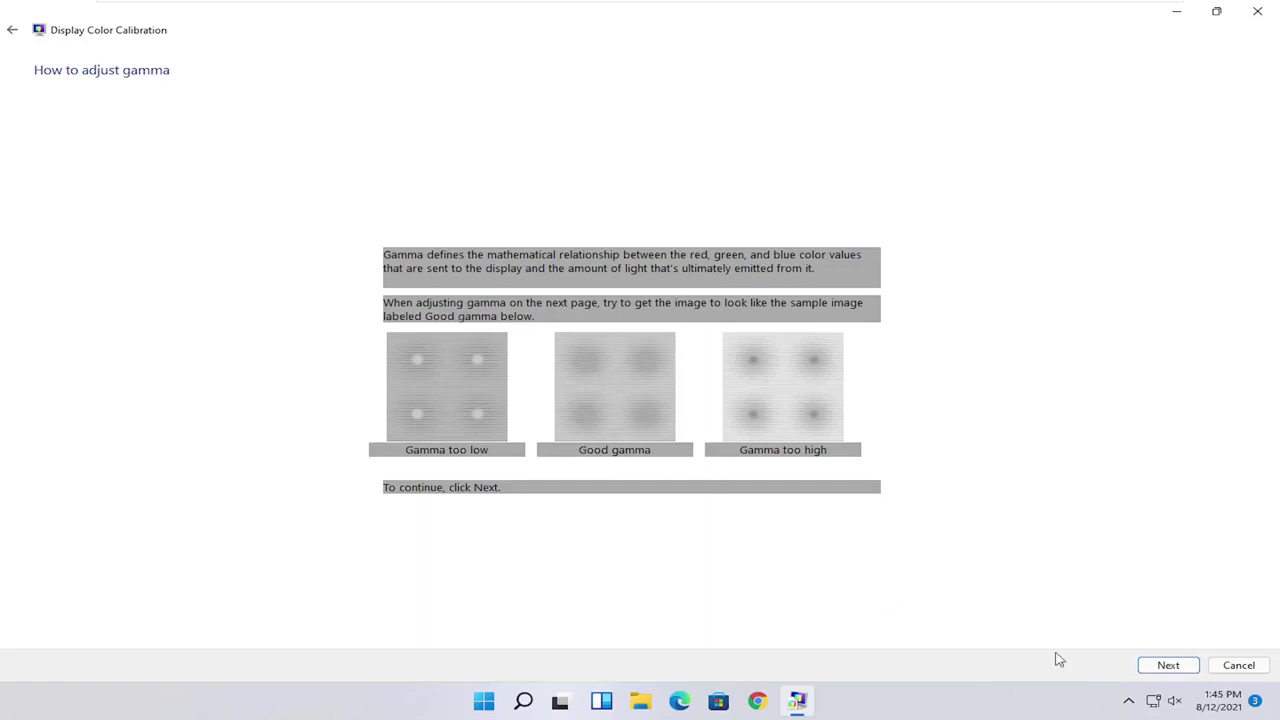
left_click(1160, 670)
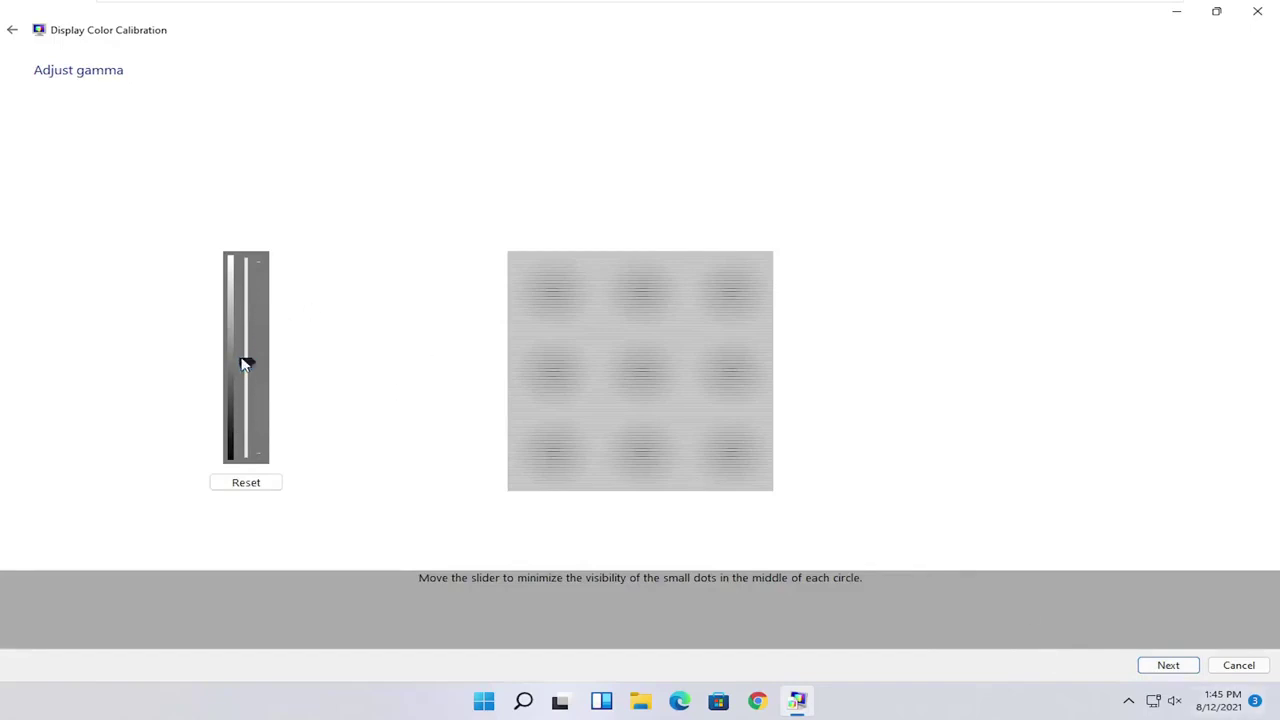
mouse_move(245, 363)
left_mouse_down()
mouse_move(245, 398)
mouse_move(246, 362)
left_mouse_up()
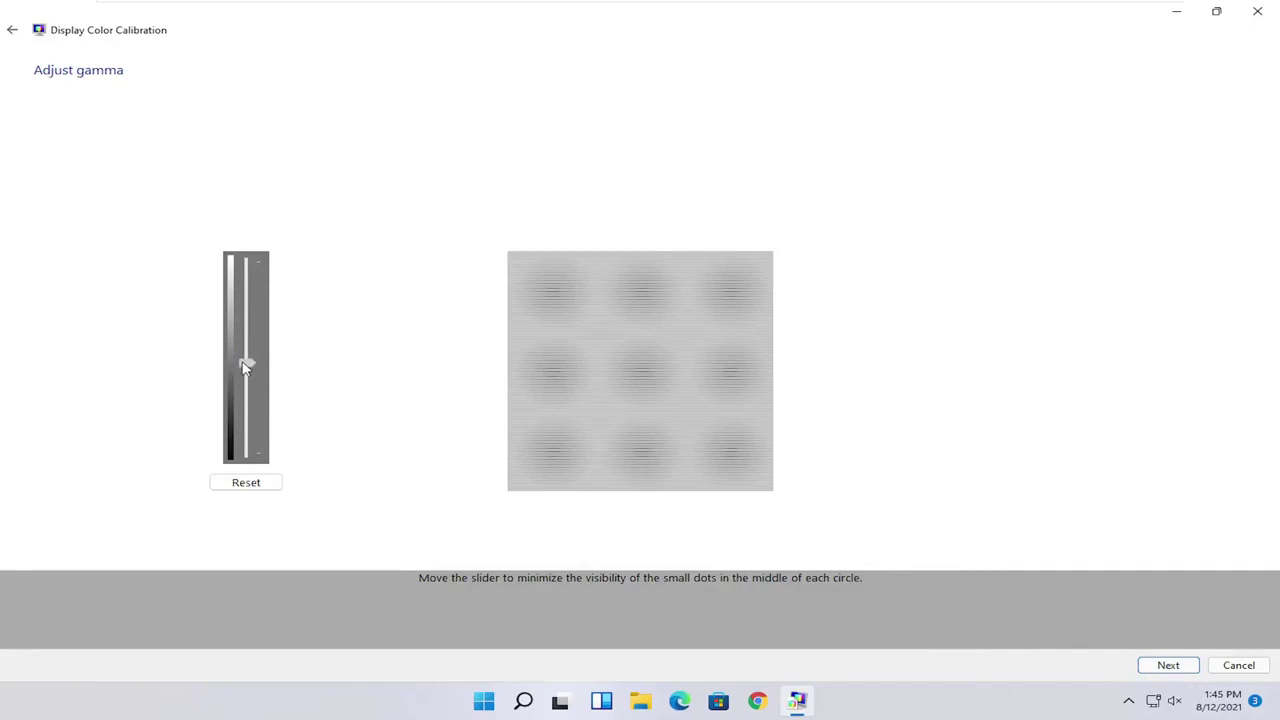
Step: Accept the gamma setting and step through the brightness instruction pages to Adjust brightness
left_click(1160, 666)
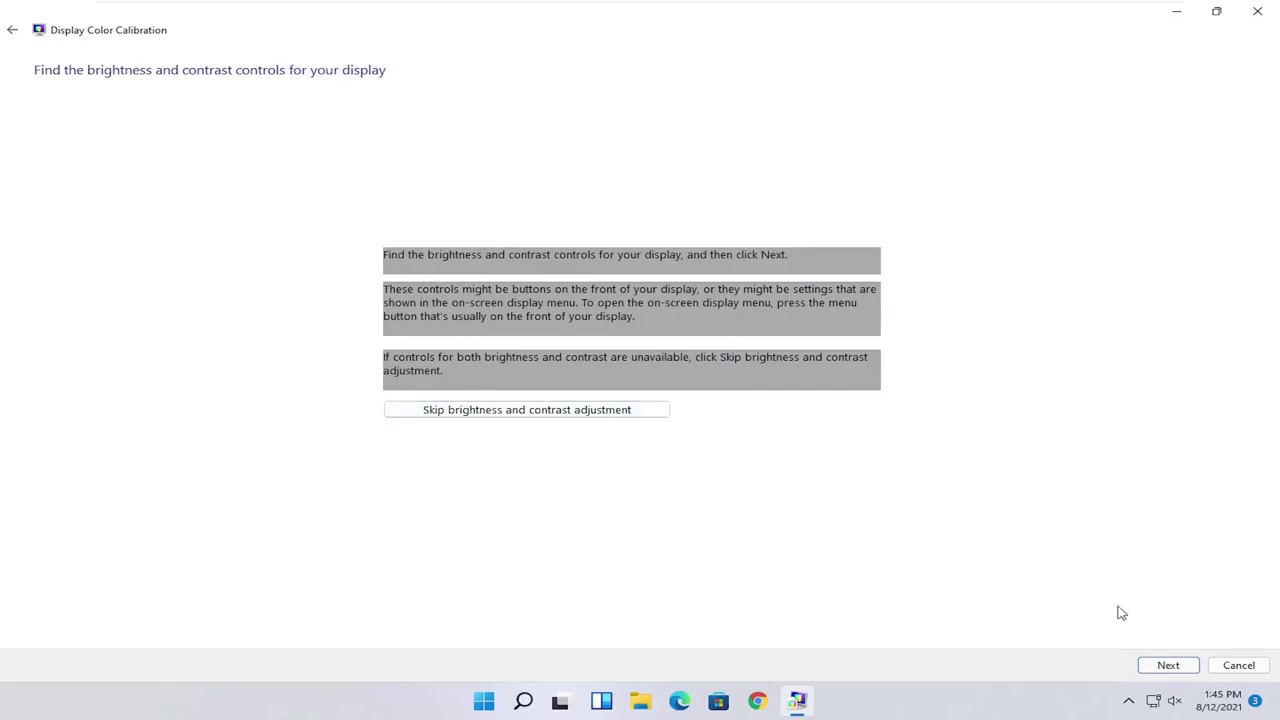
left_click(1178, 668)
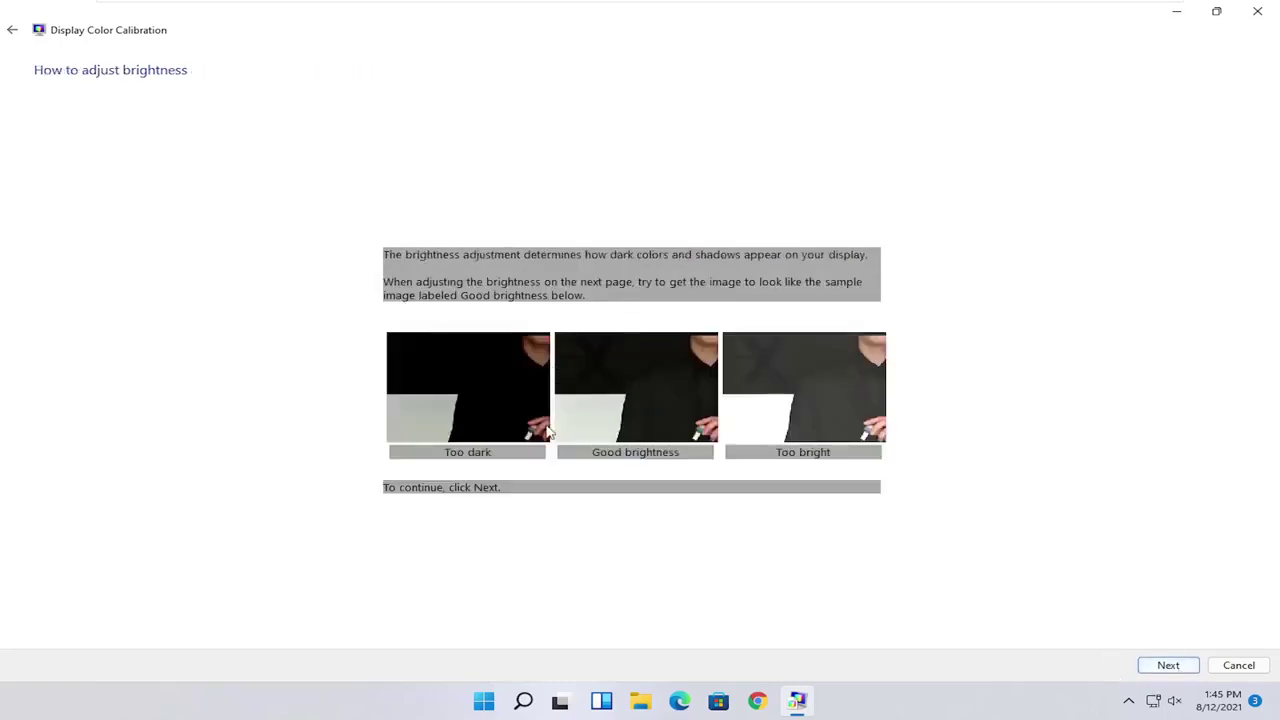
left_click(1160, 667)
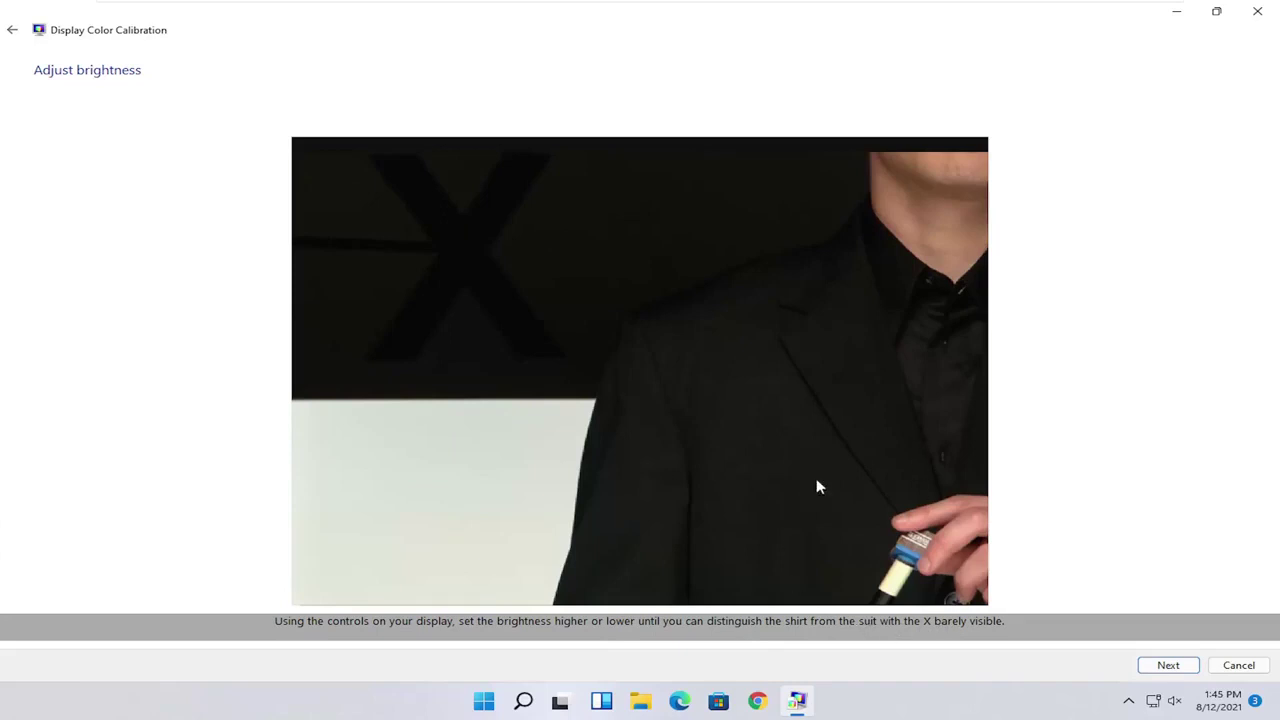
Step: Step through the contrast and color balance pages, accept the gray bars, and finish to start ClearType
left_click(1181, 672)
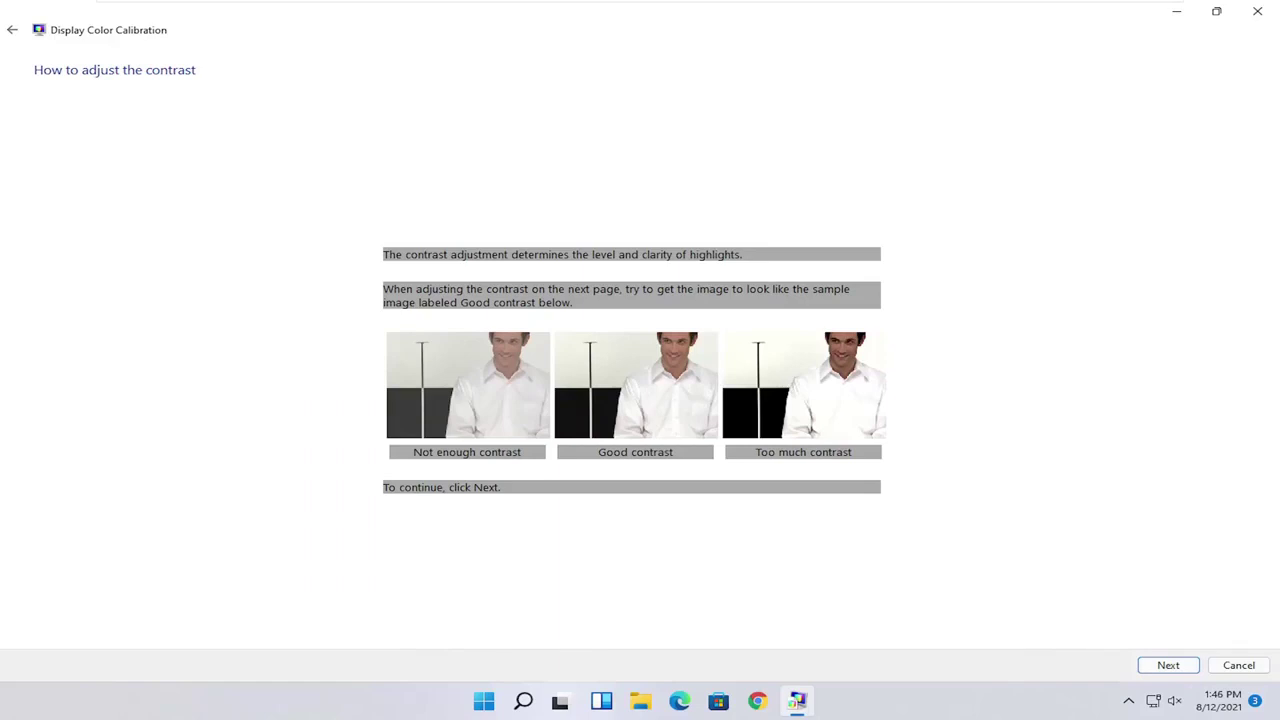
left_click(1172, 665)
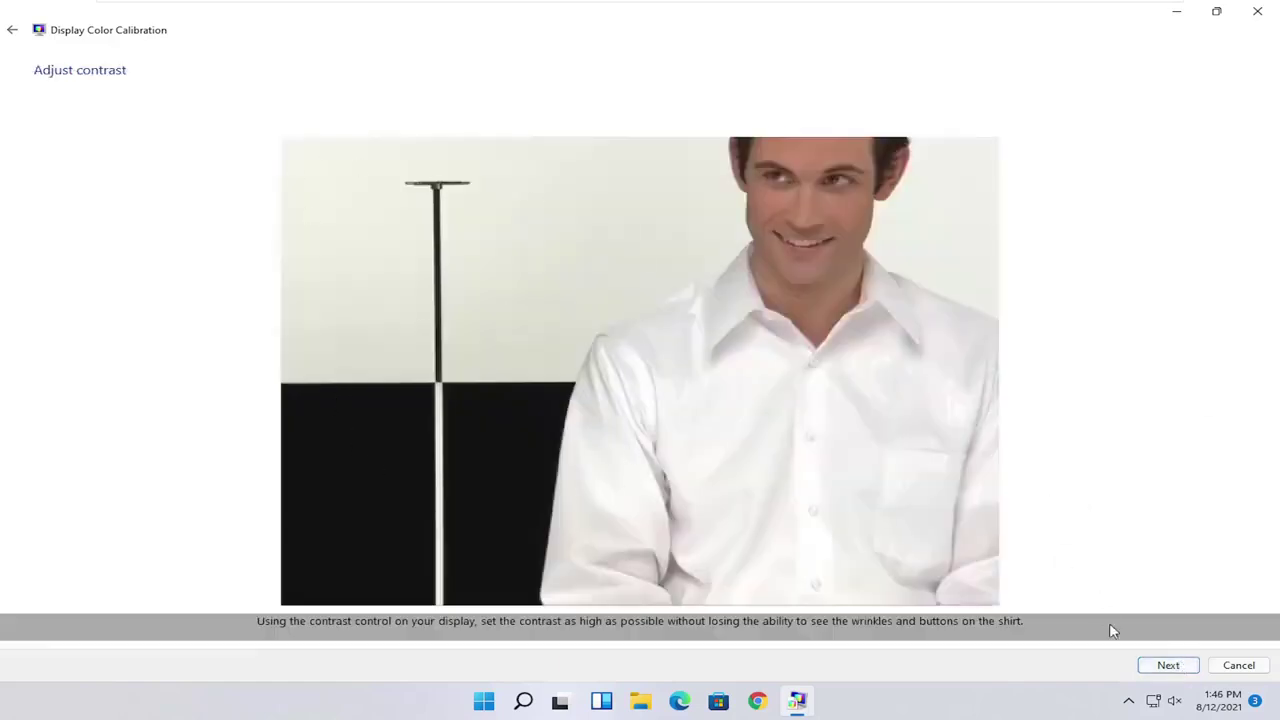
left_click(1160, 668)
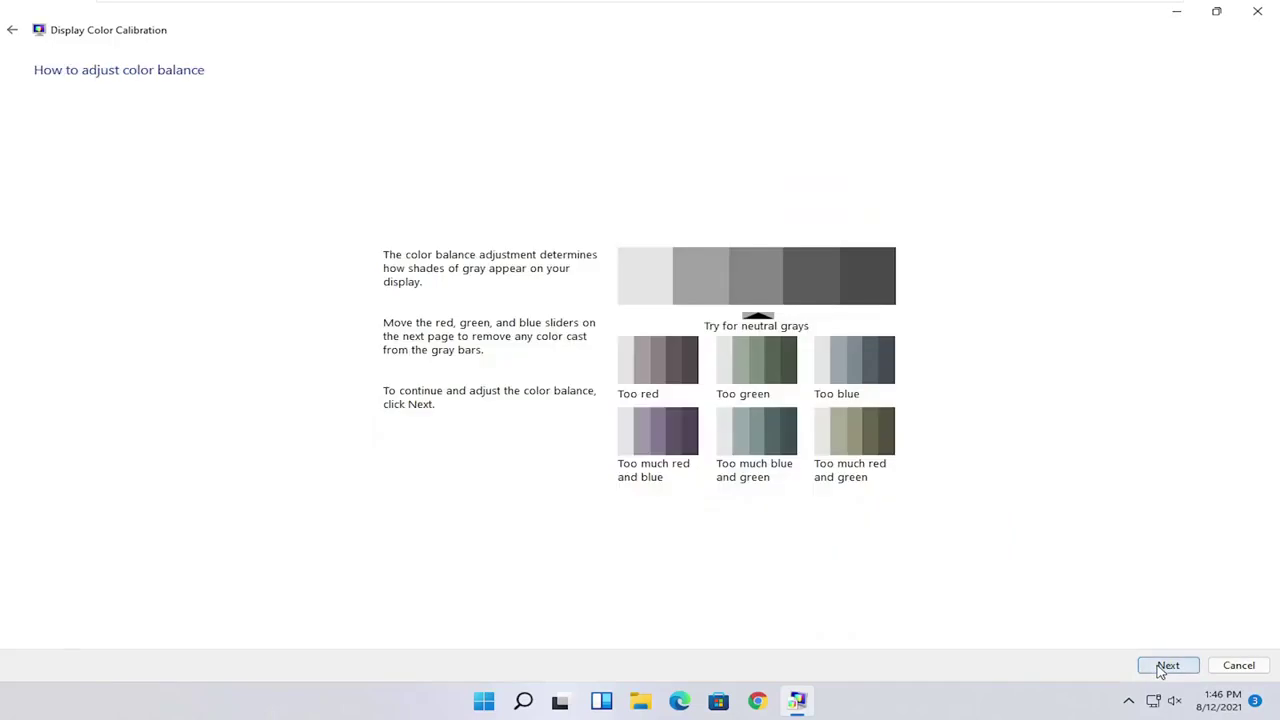
left_click(1160, 668)
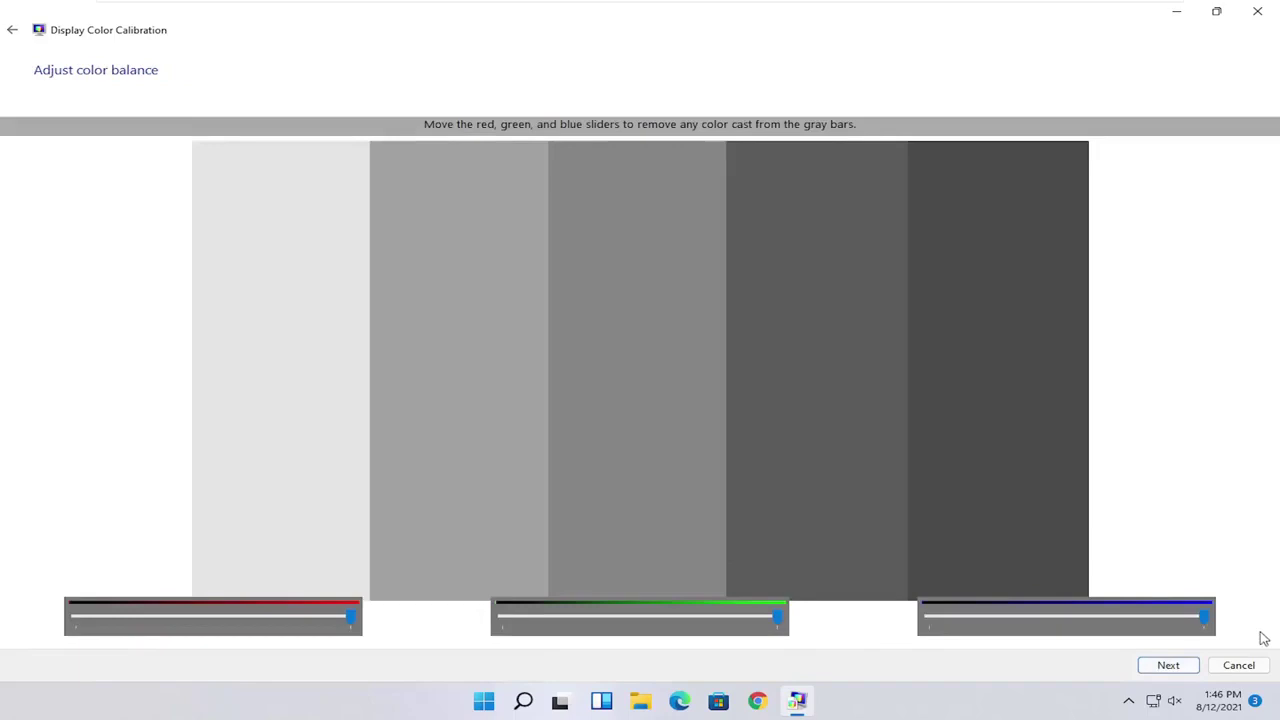
left_click(1165, 667)
left_click(1163, 668)
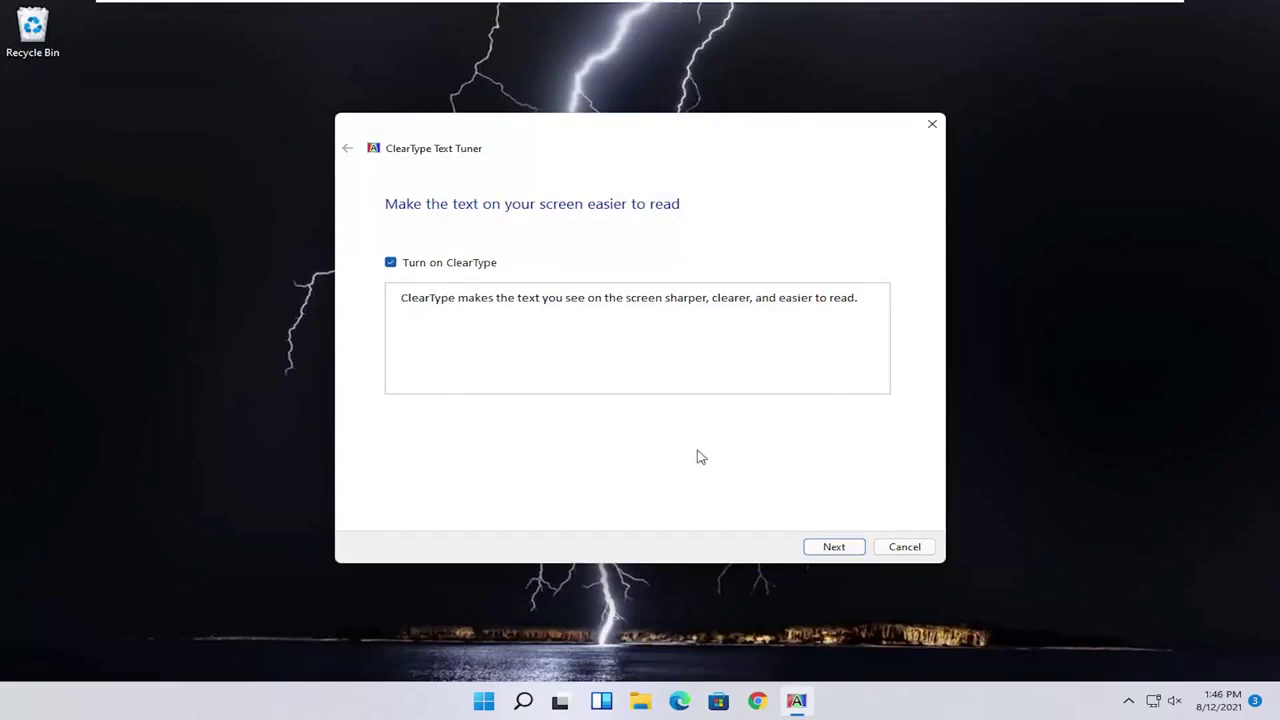
Step: Keep ClearType on, accept the default text sample on every page, and finish the tuner
left_click(845, 550)
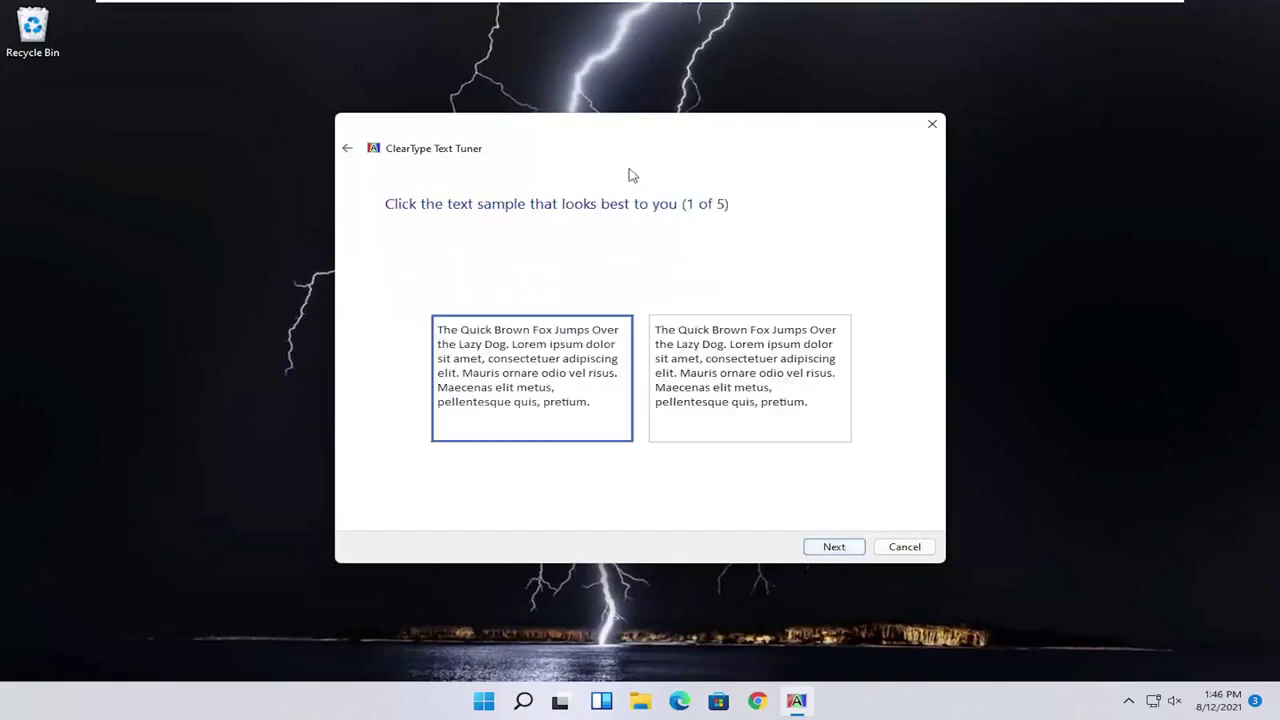
left_click(815, 548)
left_click(821, 552)
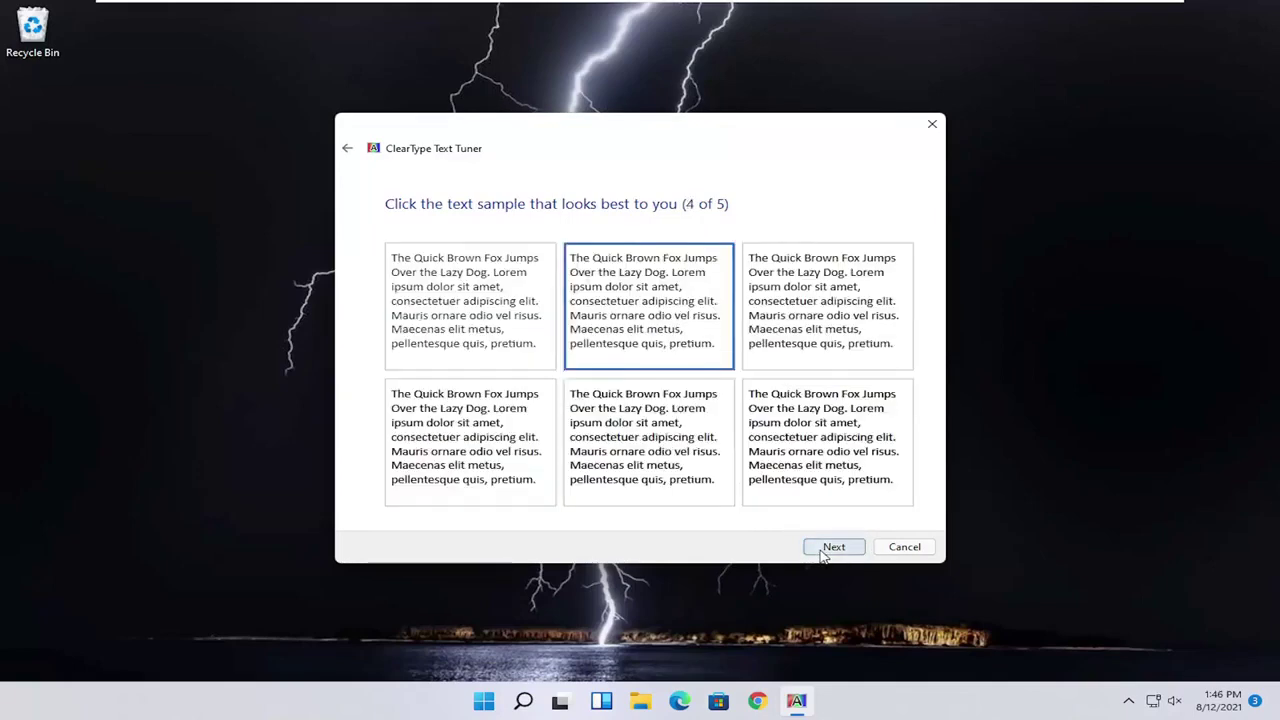
left_click(821, 552)
left_click(823, 553)
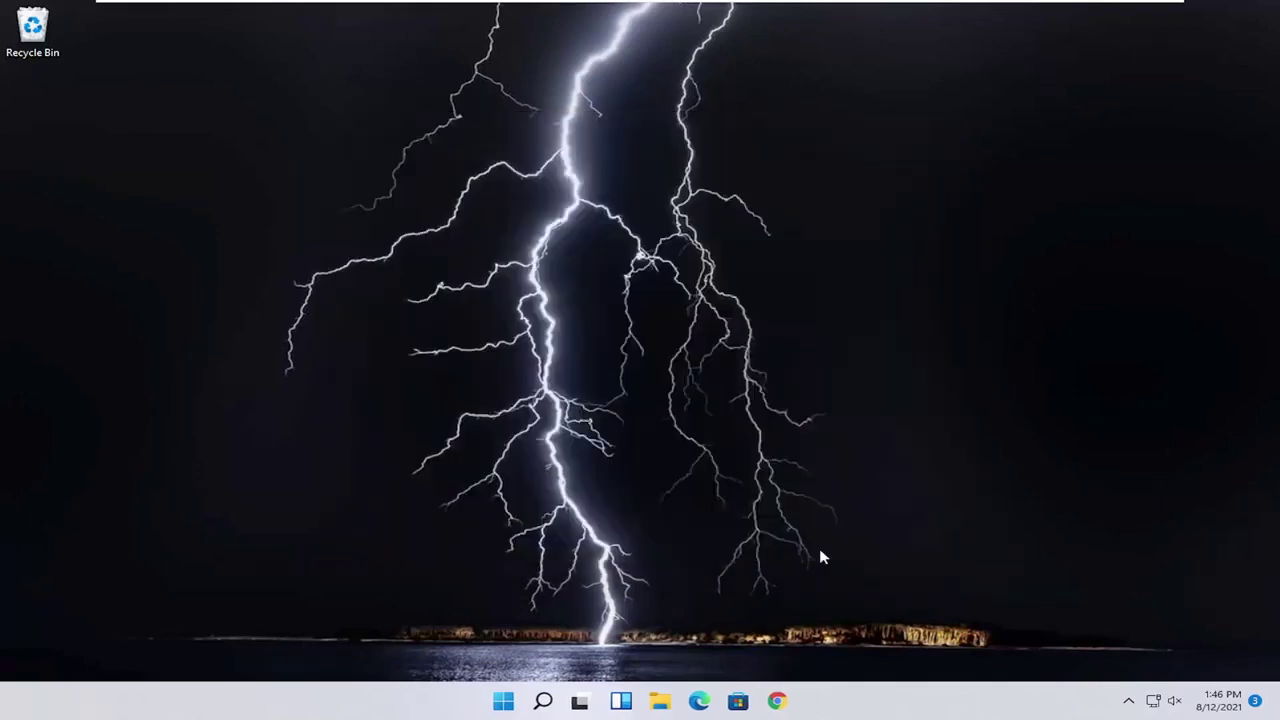